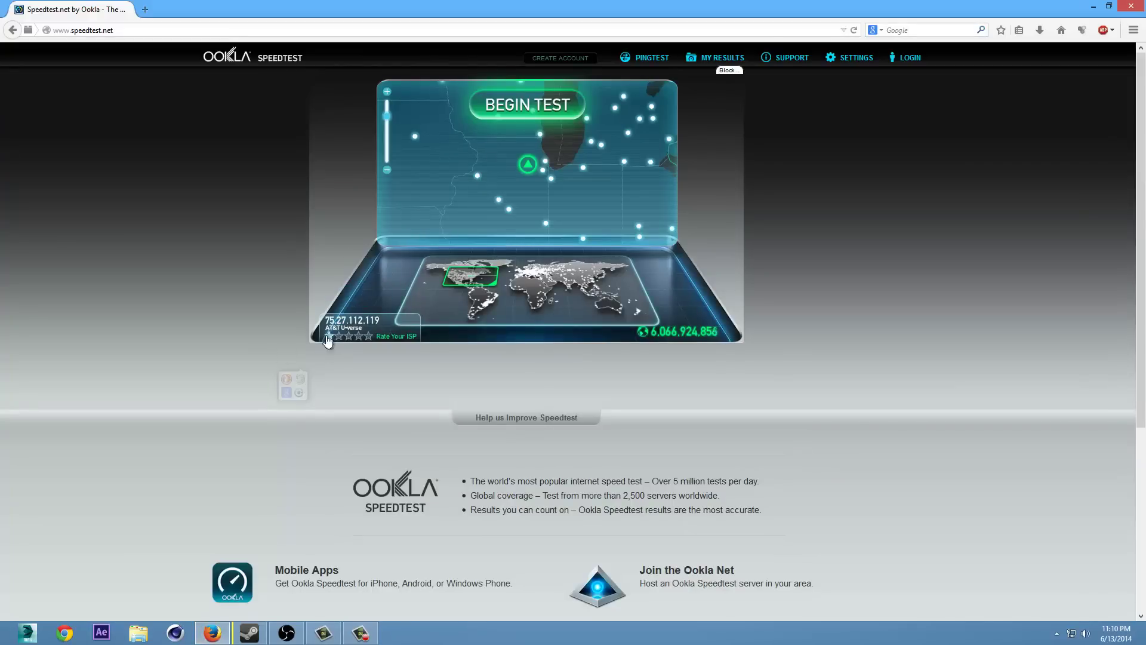
Run an internet speed test on Speedtest.net to check the connection, and close the browser window.
click(558, 114)
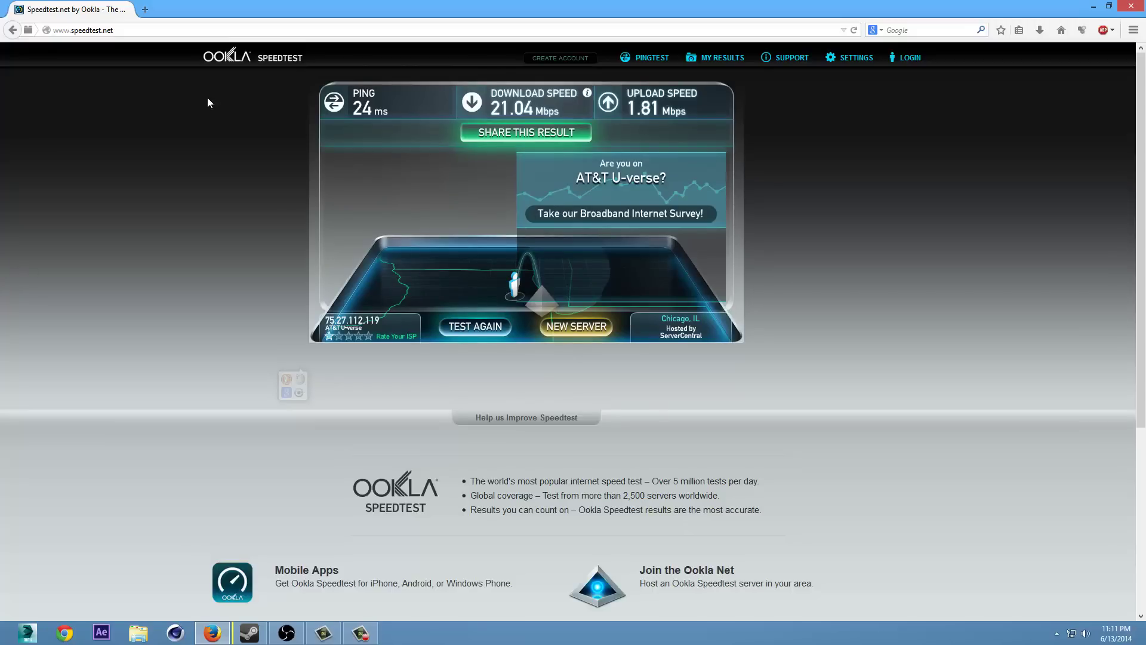
drag(535, 7, 416, 58)
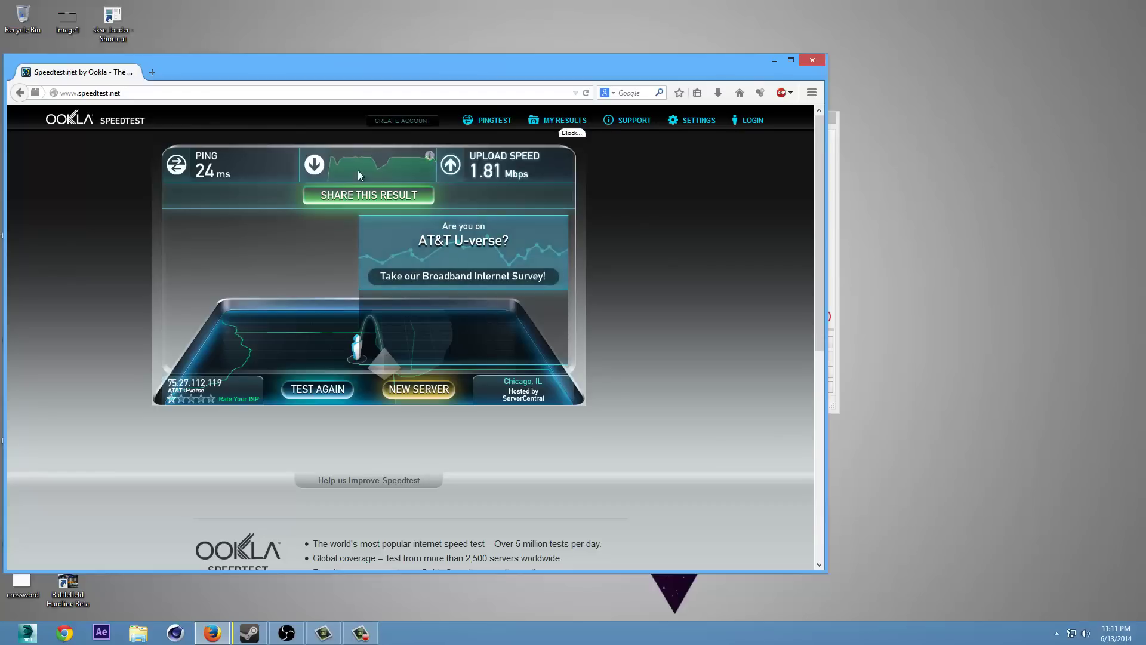
click(822, 62)
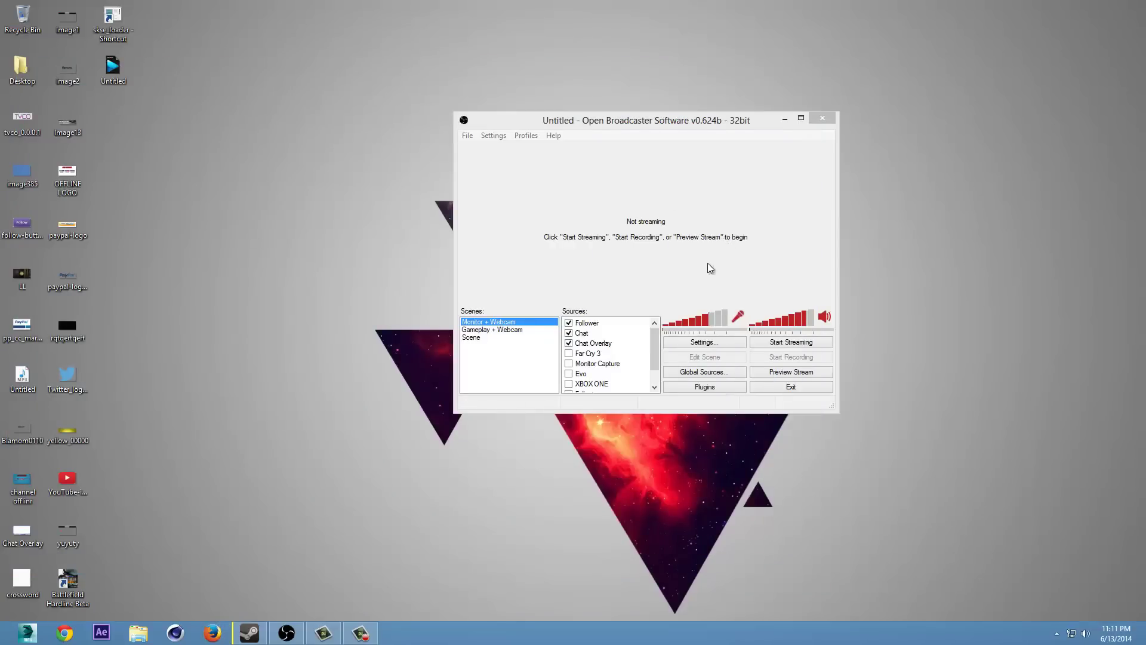
Open the Open Broadcaster Software settings and examine the encoding options, including the max bitrate and available audio bitrates.
click(710, 342)
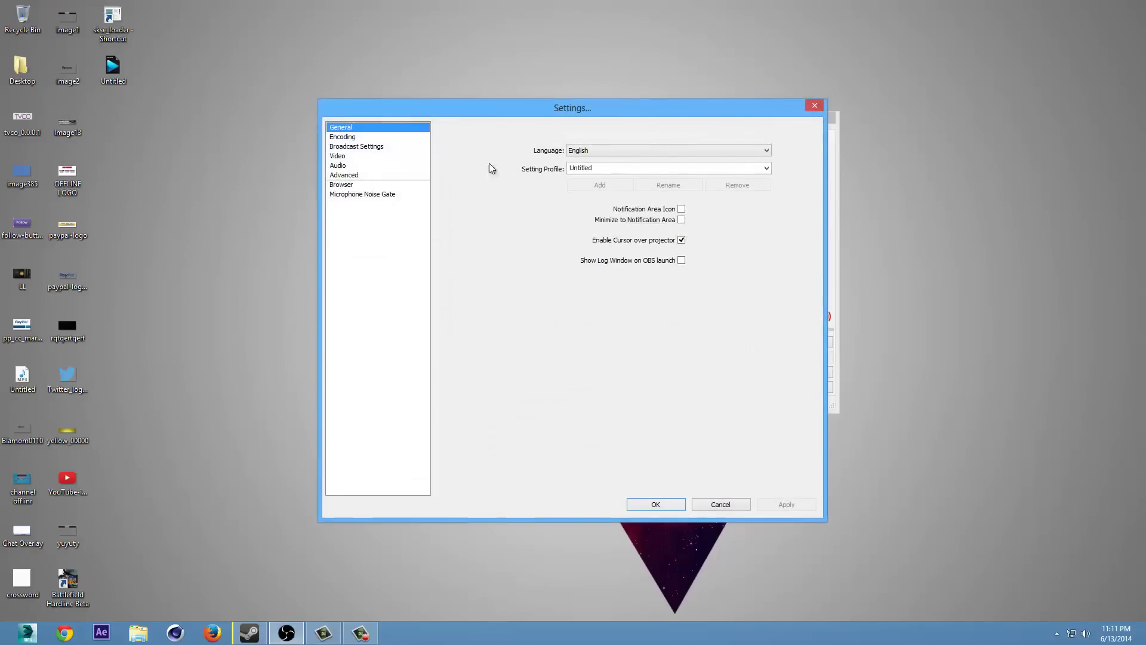
click(363, 139)
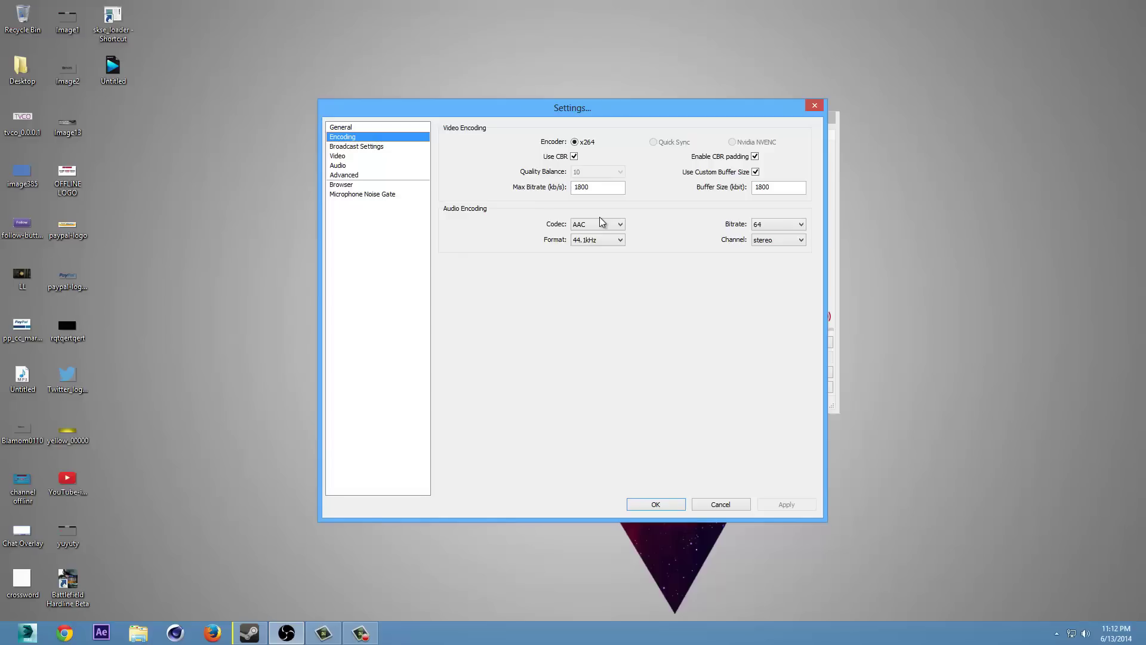
mouse_move(601, 192)
click(775, 223)
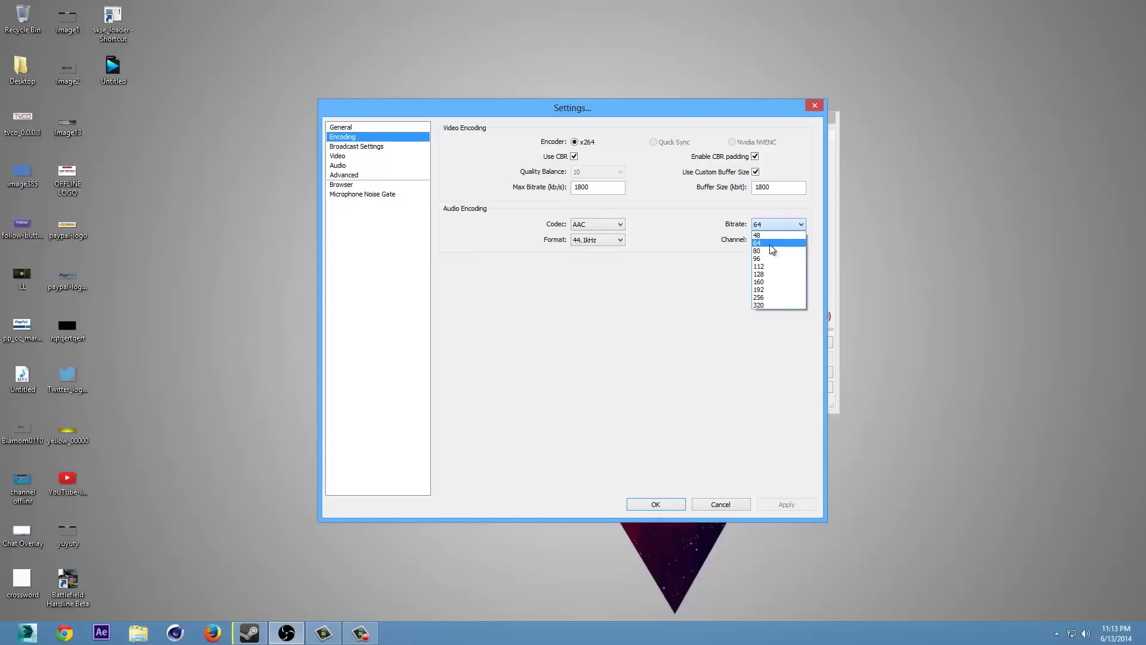
click(682, 239)
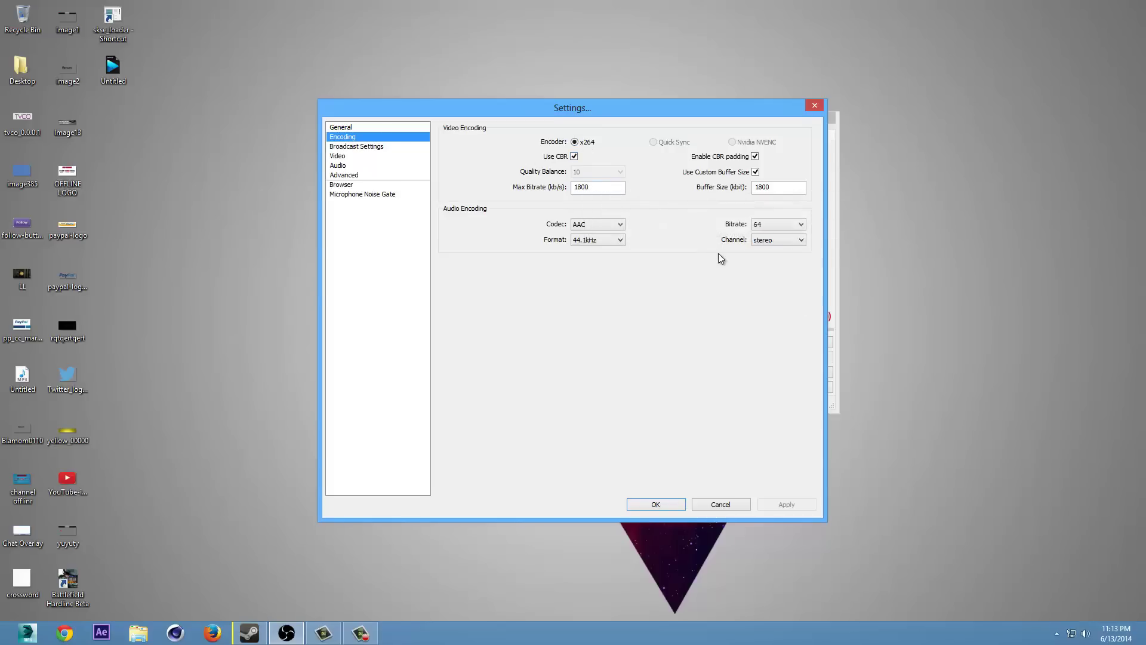
Review the broadcast, video and audio settings, including streaming server, resolution, FPS and microphone device.
click(399, 146)
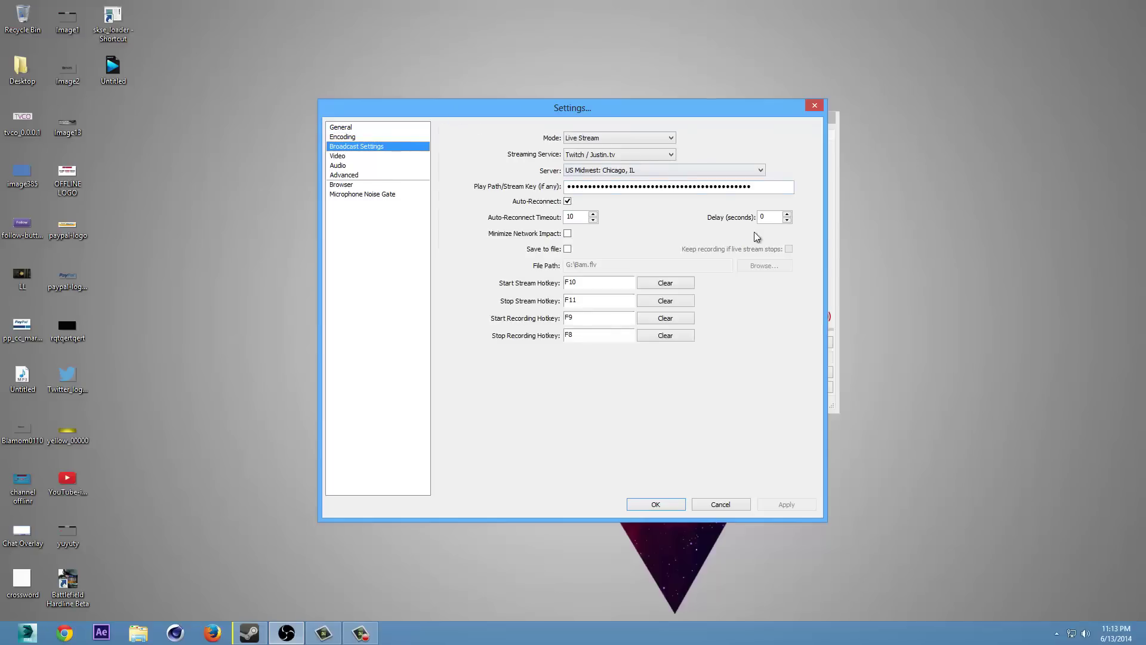
click(362, 156)
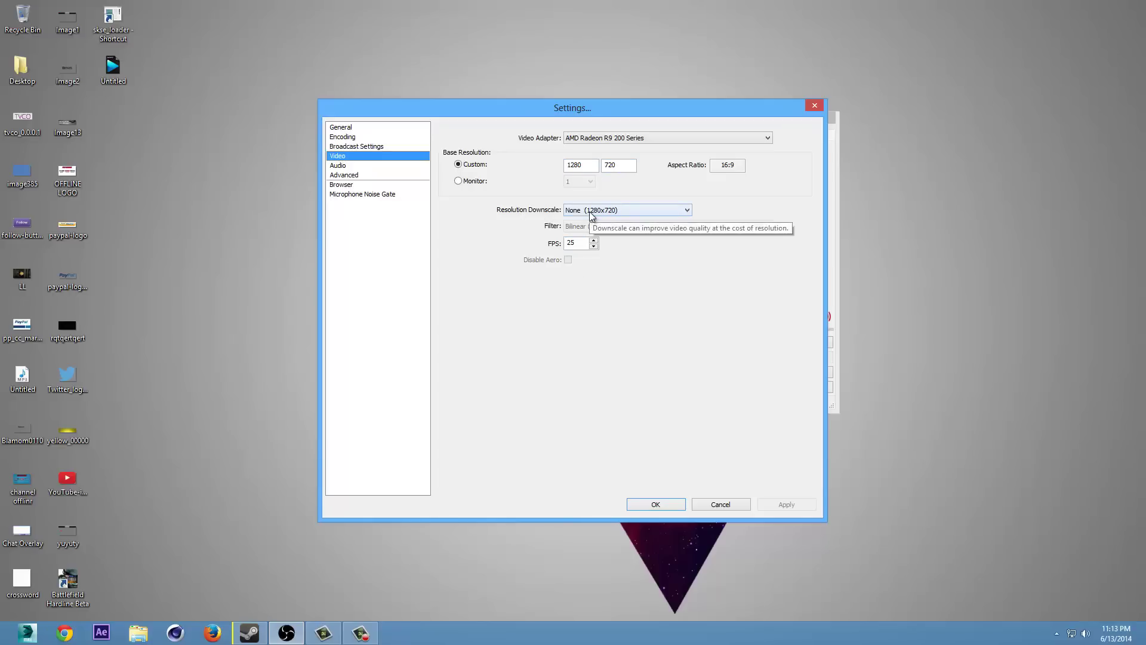
click(396, 166)
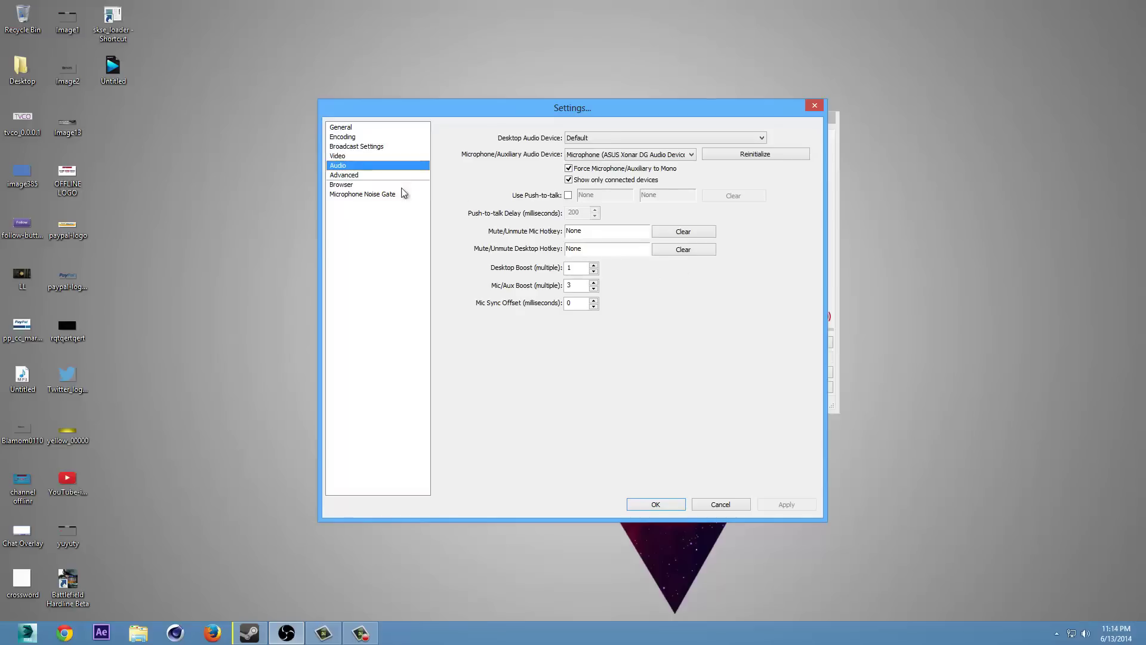
Compare the max bitrate in the encoding settings with the x264 CPU preset in the advanced settings.
click(370, 174)
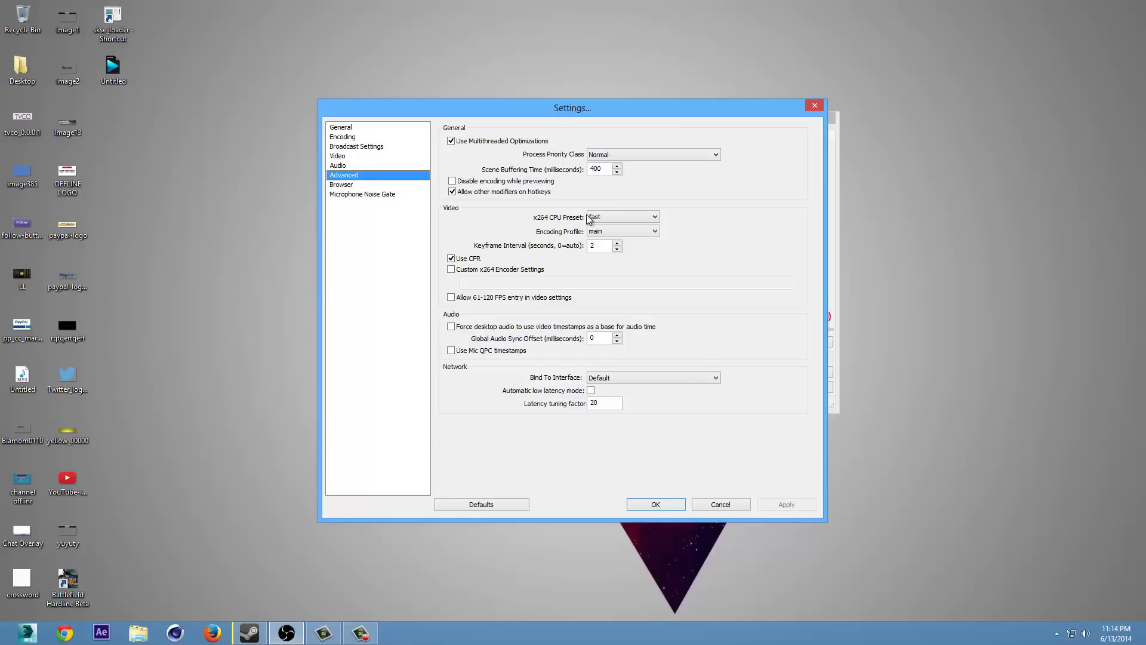
click(348, 138)
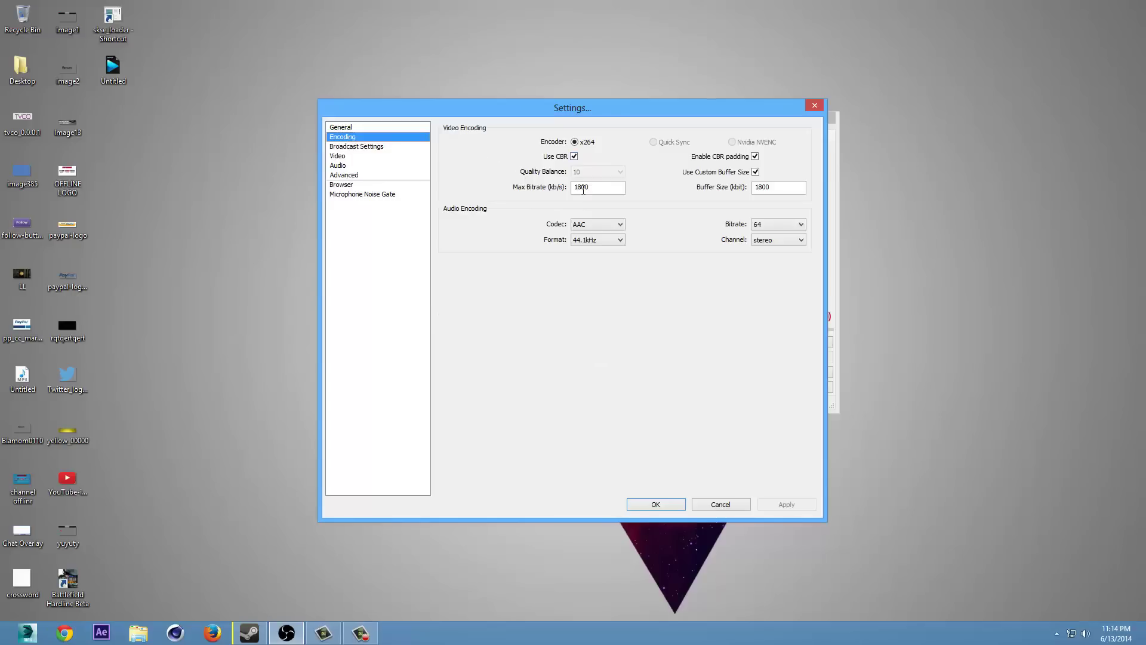
mouse_move(598, 192)
click(361, 176)
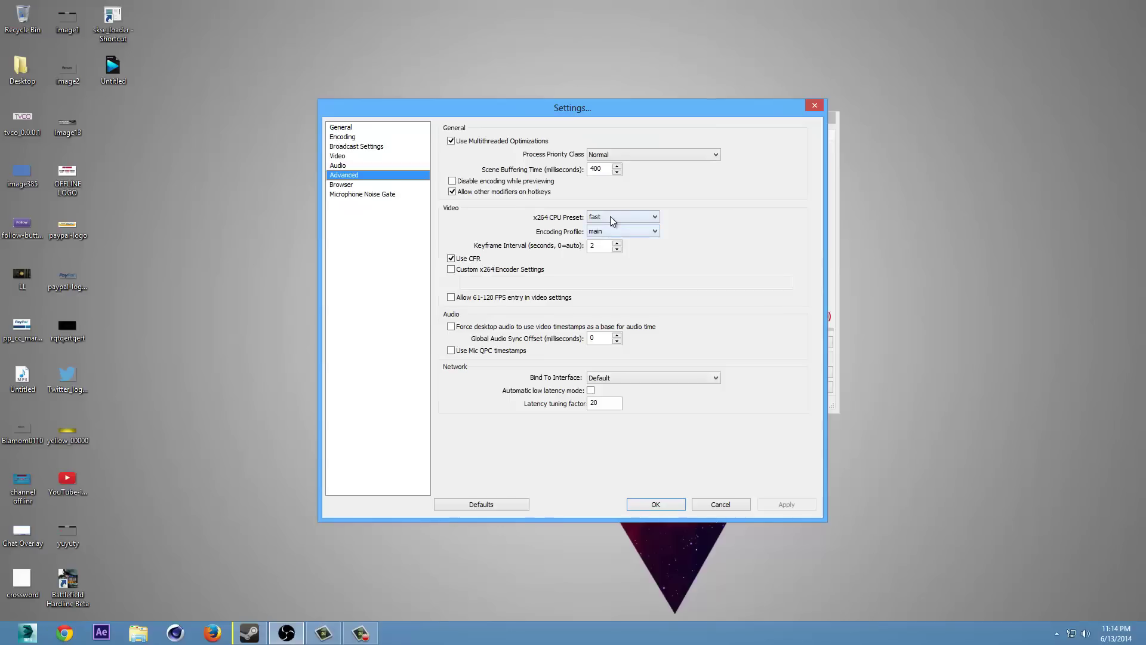
mouse_move(606, 216)
mouse_move(656, 216)
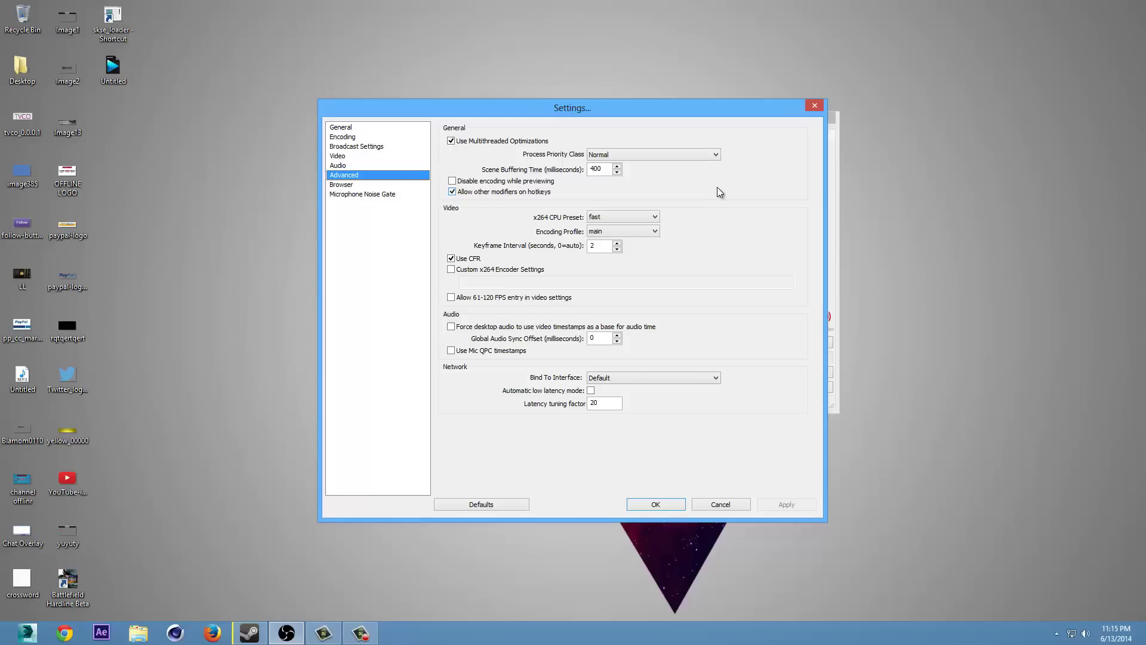
Look through the x264 CPU presets, reselect fast and accept the preset change.
click(617, 213)
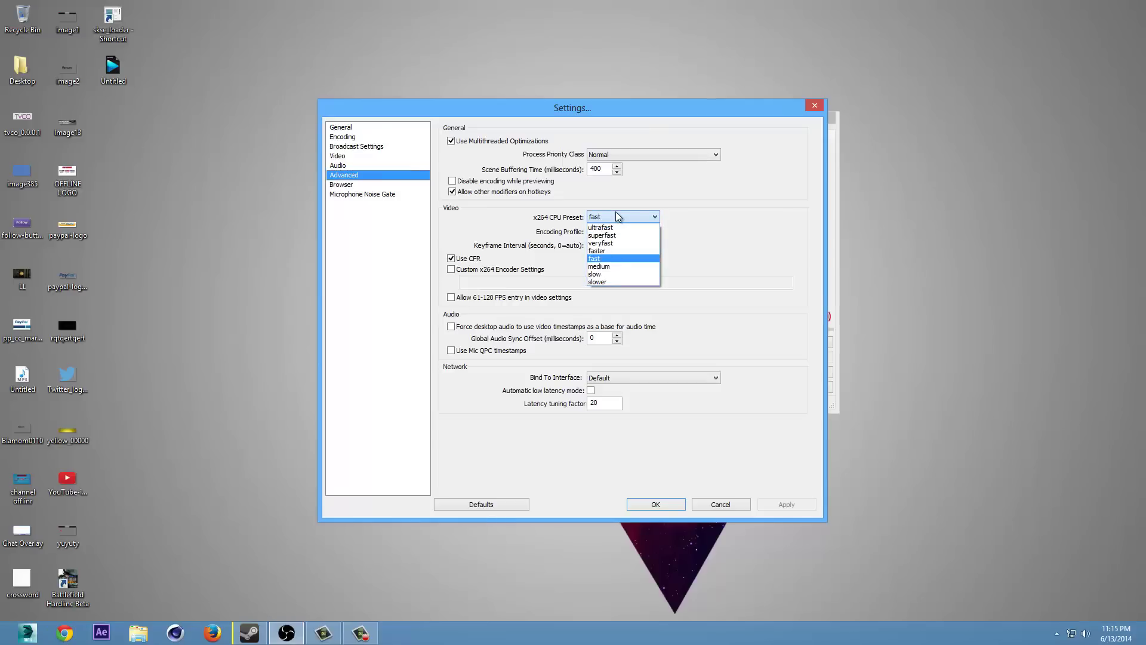
click(693, 210)
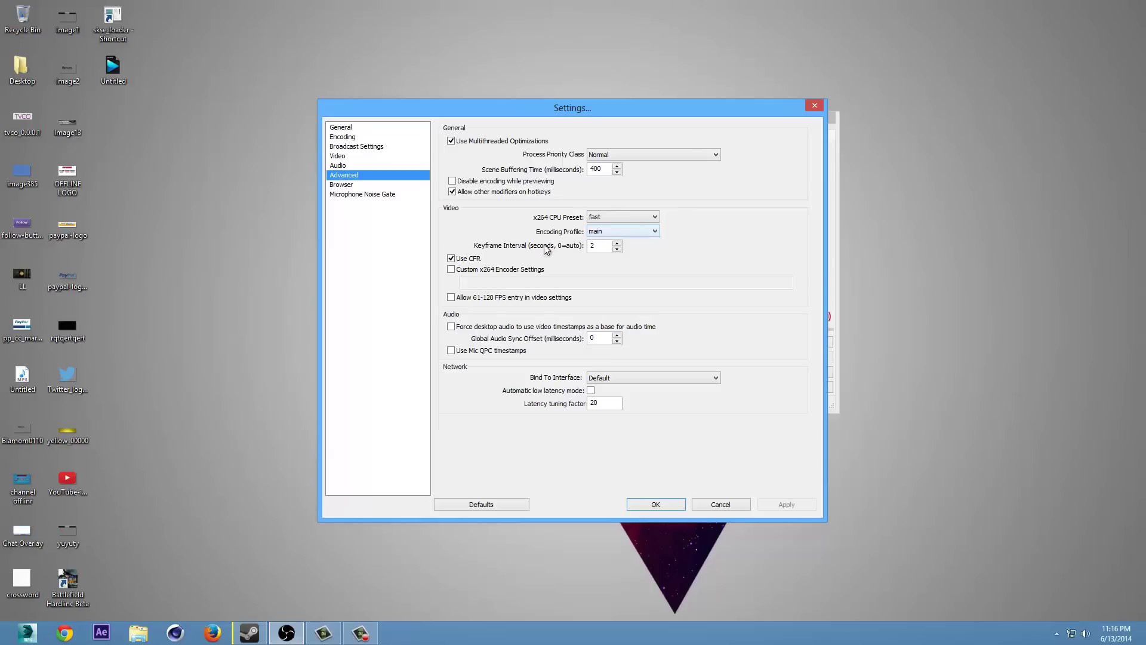
click(641, 217)
click(714, 217)
click(623, 217)
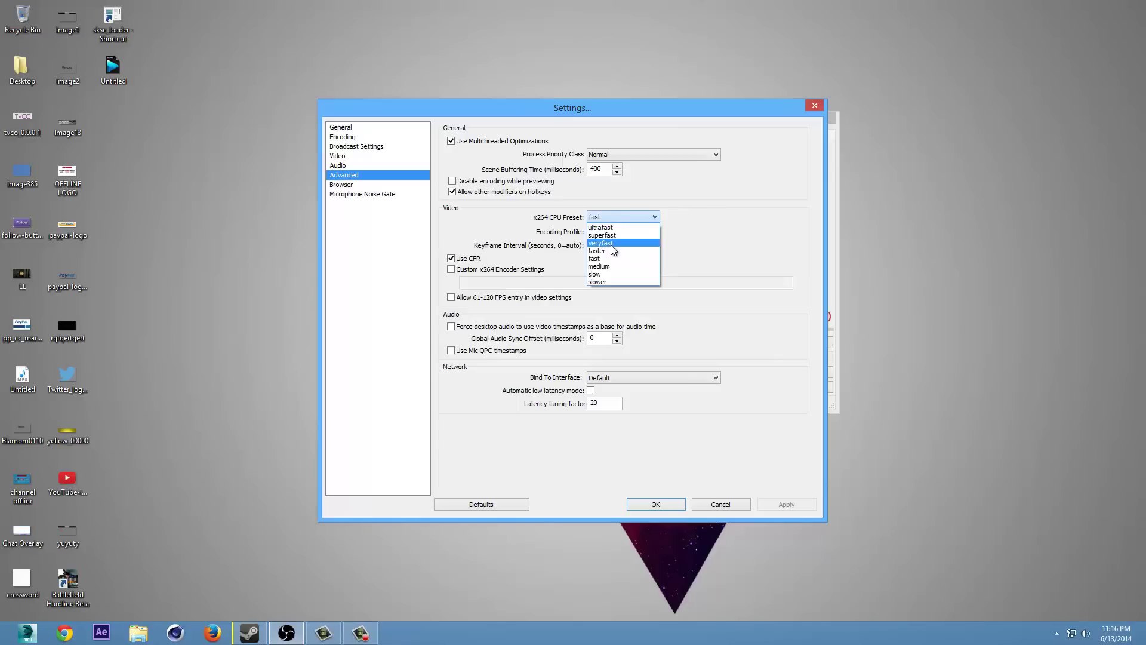
click(610, 260)
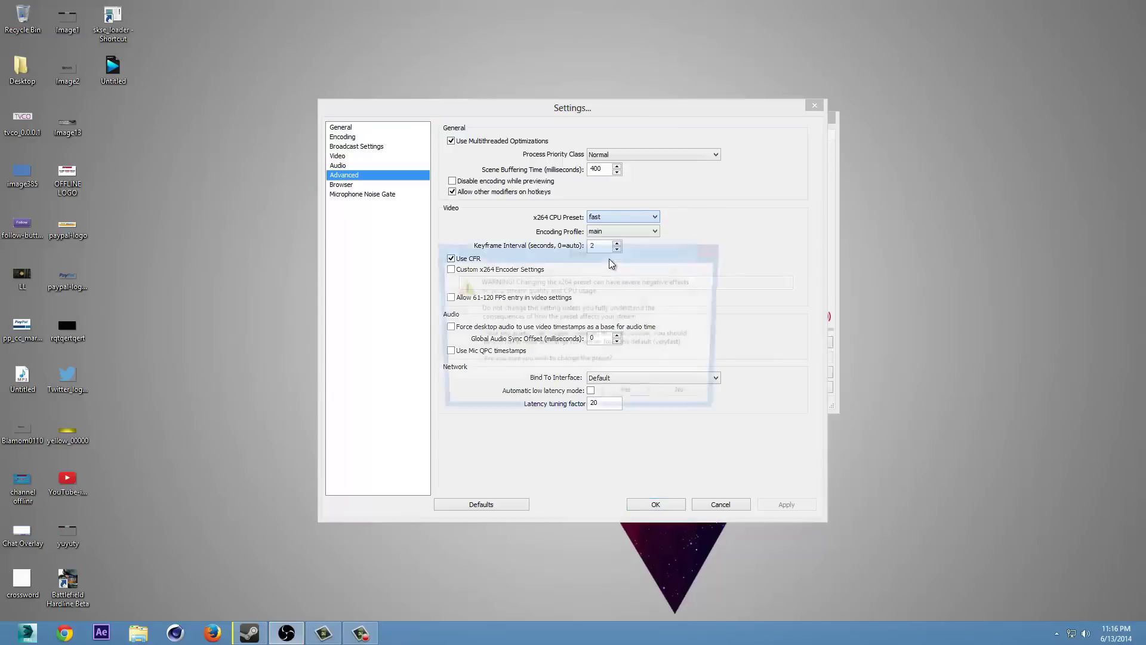
click(619, 398)
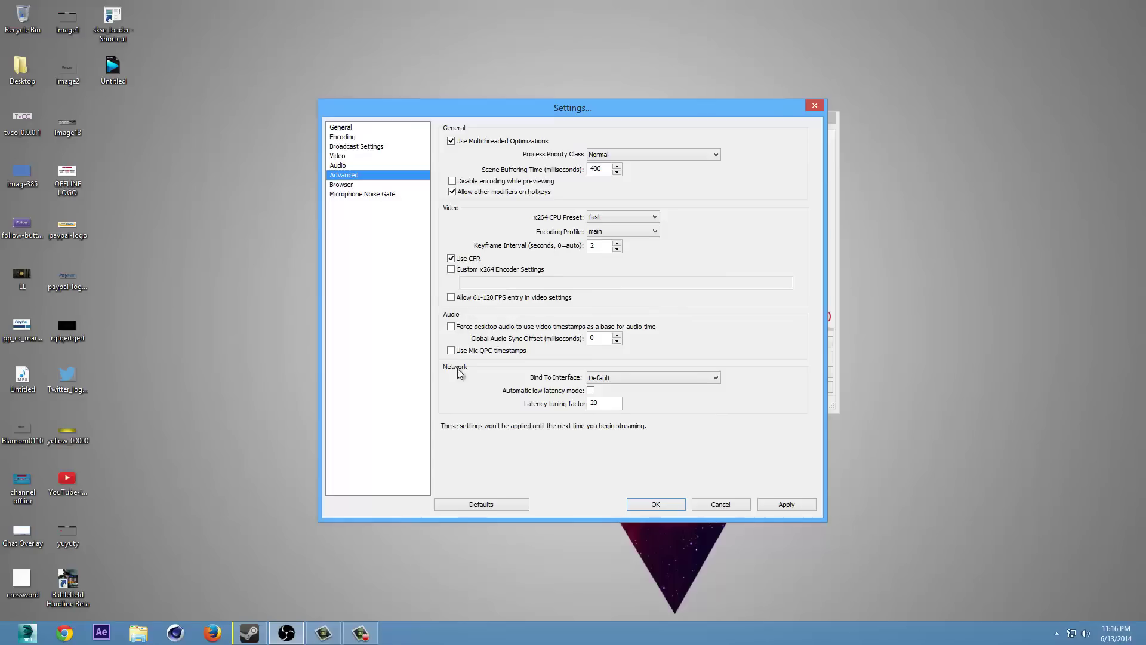
Discard the pending settings changes and review the microphone noise gate, advanced, general and encoding settings.
click(365, 196)
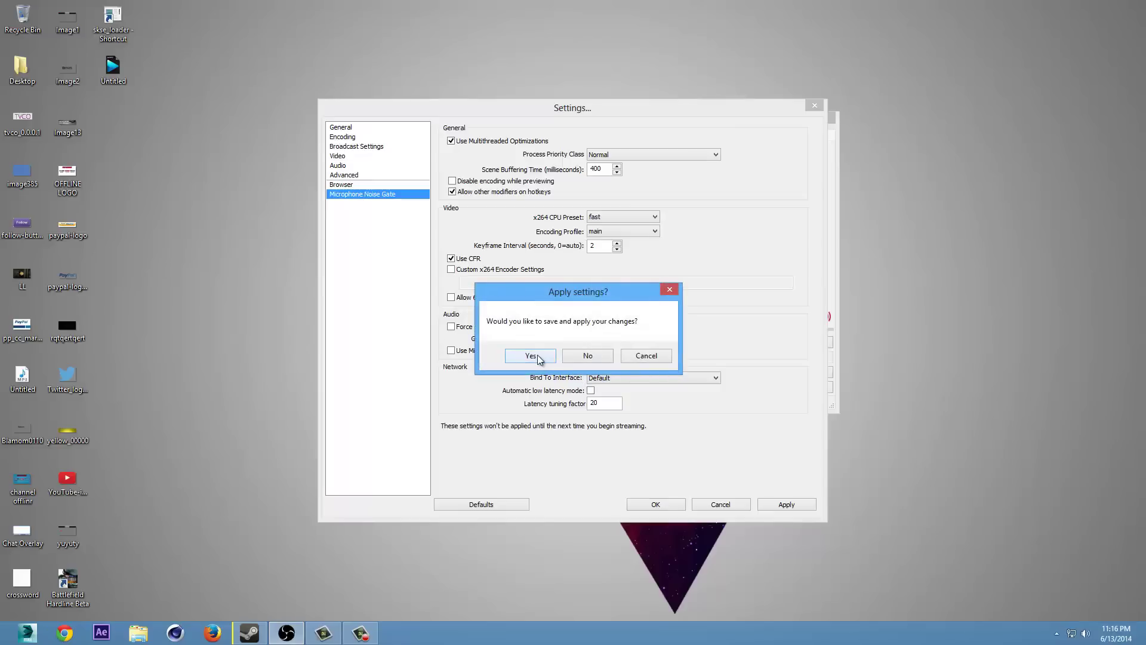
click(588, 355)
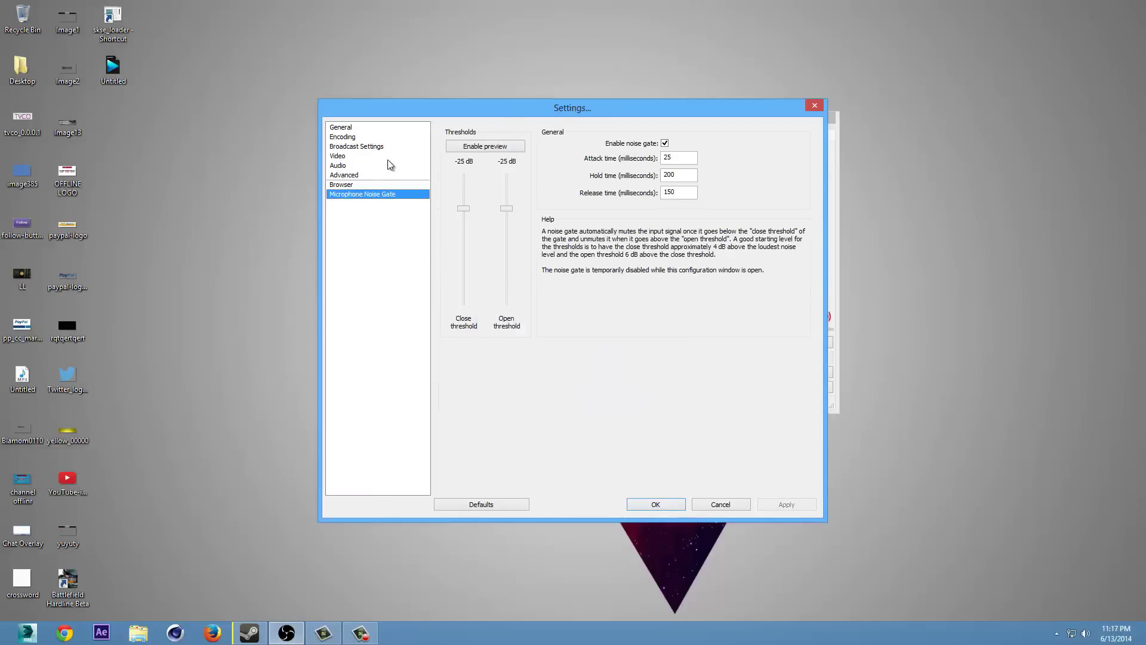
click(370, 175)
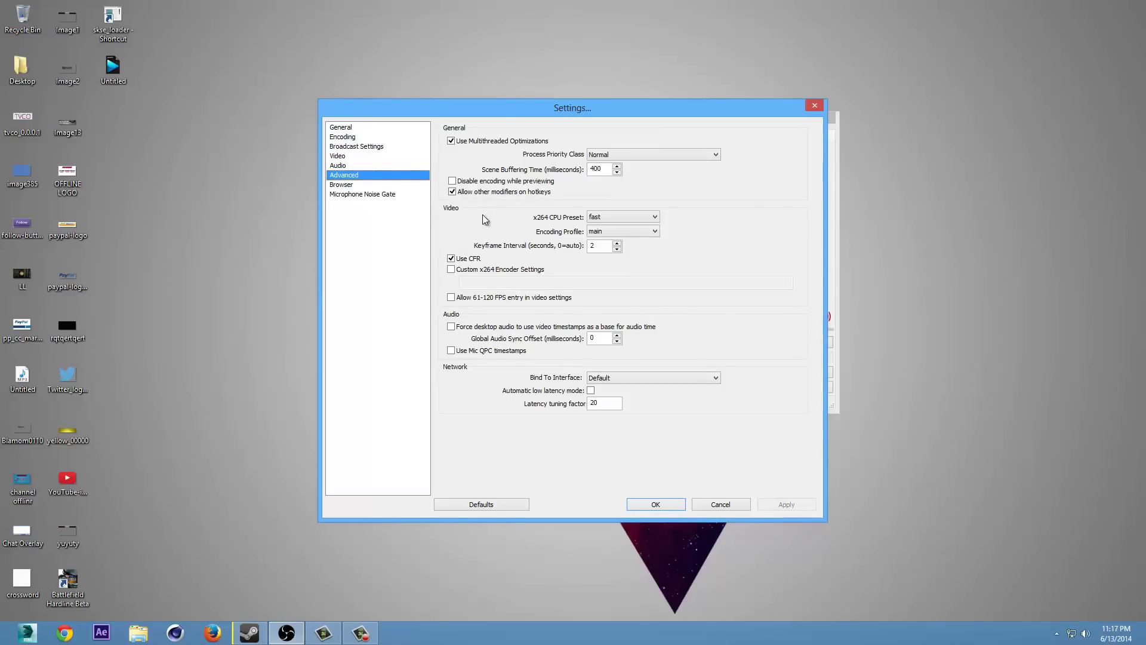
click(349, 128)
click(348, 136)
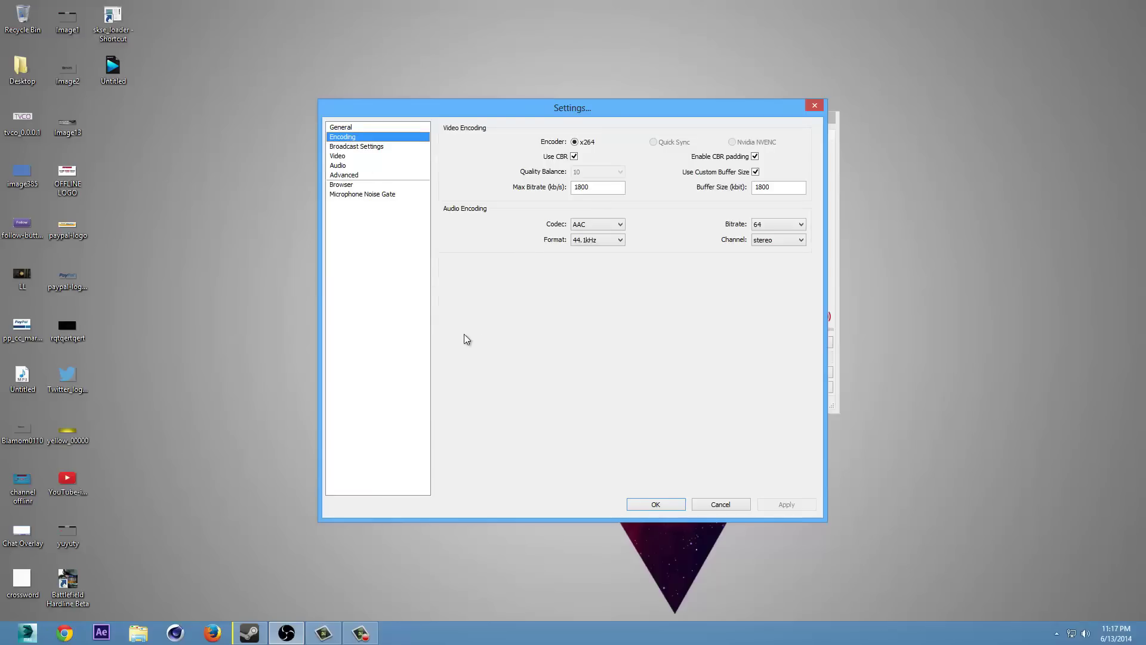
Switch to Firefox, play the "#1 GANGSTER THUG" Twitch broadcast from about 1:44 and mute its sound.
click(220, 633)
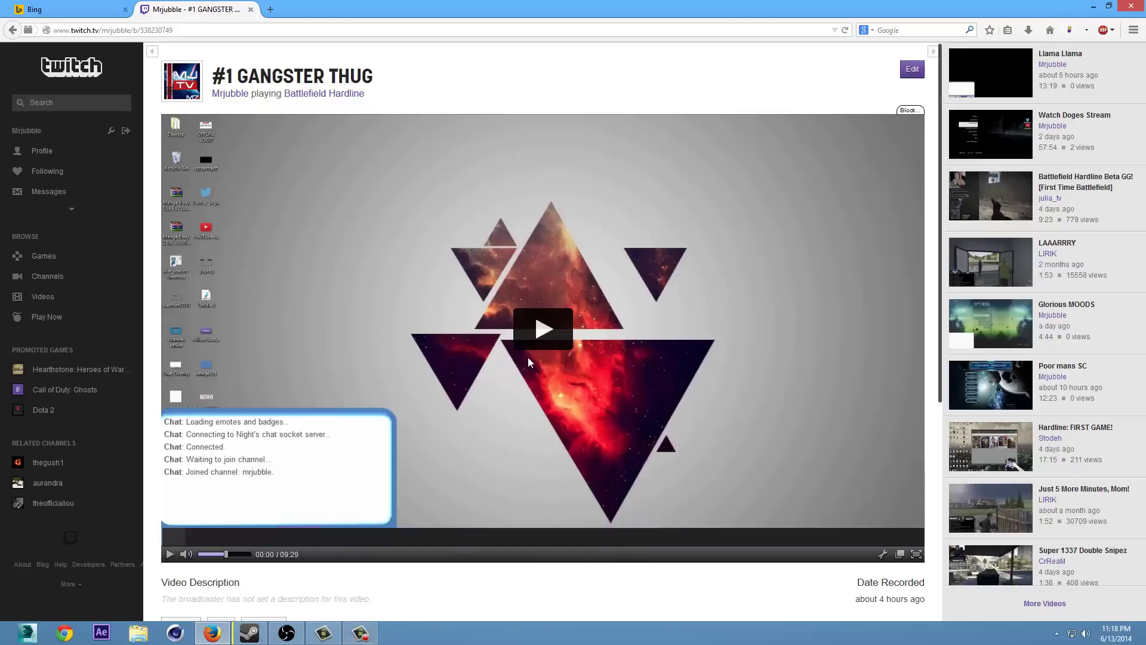
click(539, 339)
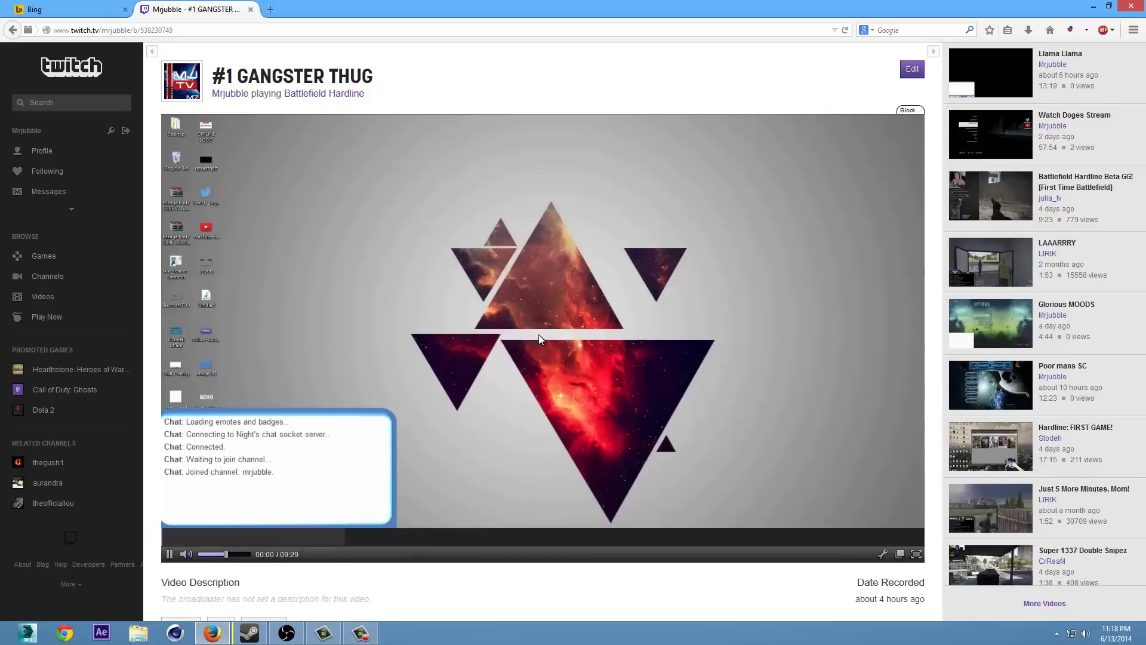
click(299, 536)
click(186, 554)
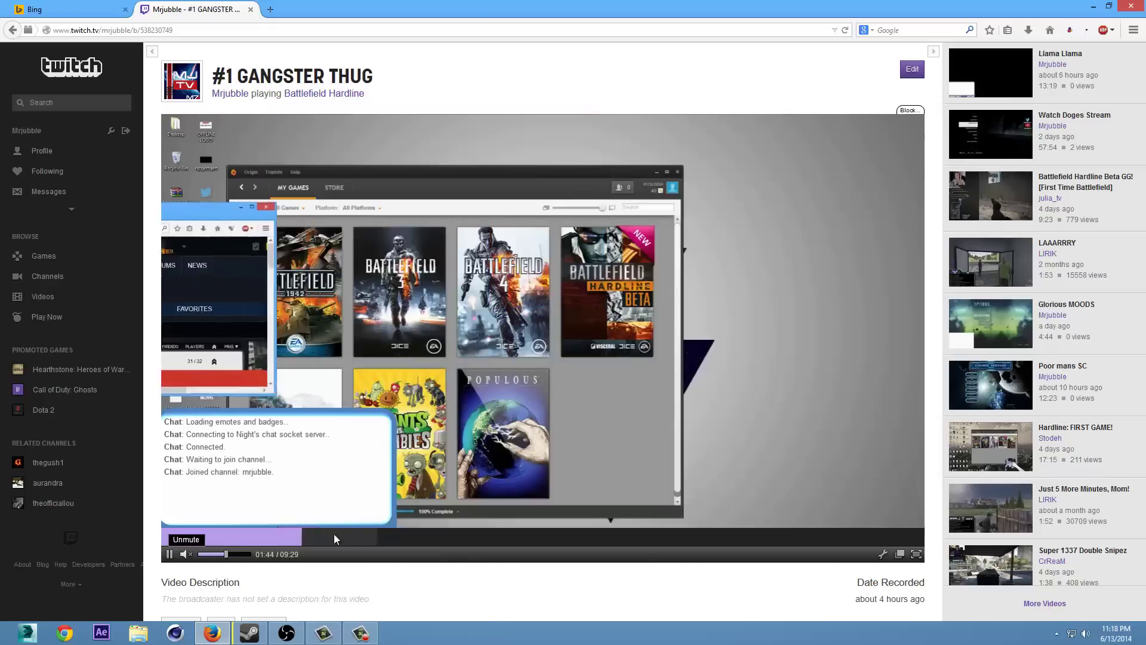
Skip ahead through the Twitch broadcast to about 5:22 to examine the stream quality during gameplay.
click(338, 536)
click(374, 536)
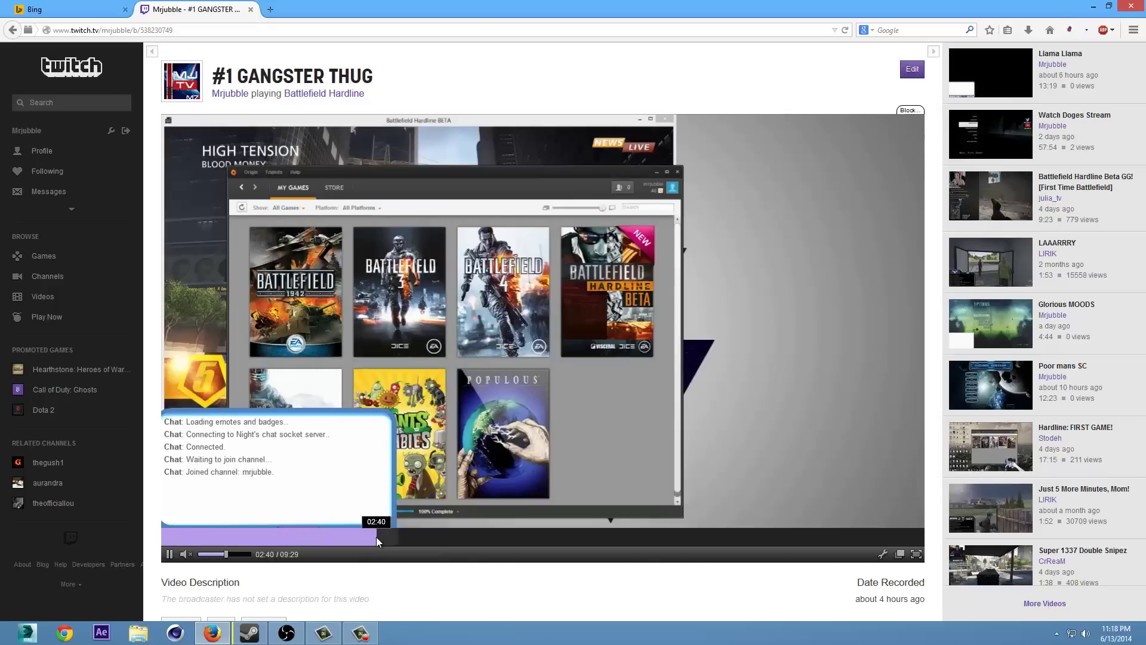
click(414, 537)
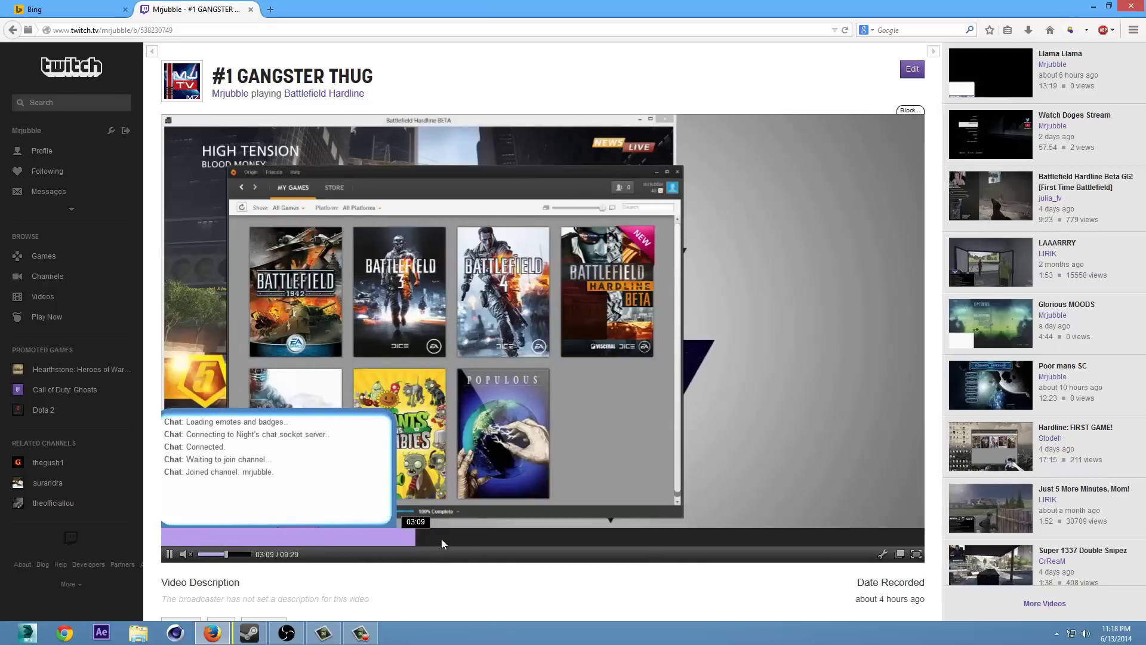
click(566, 540)
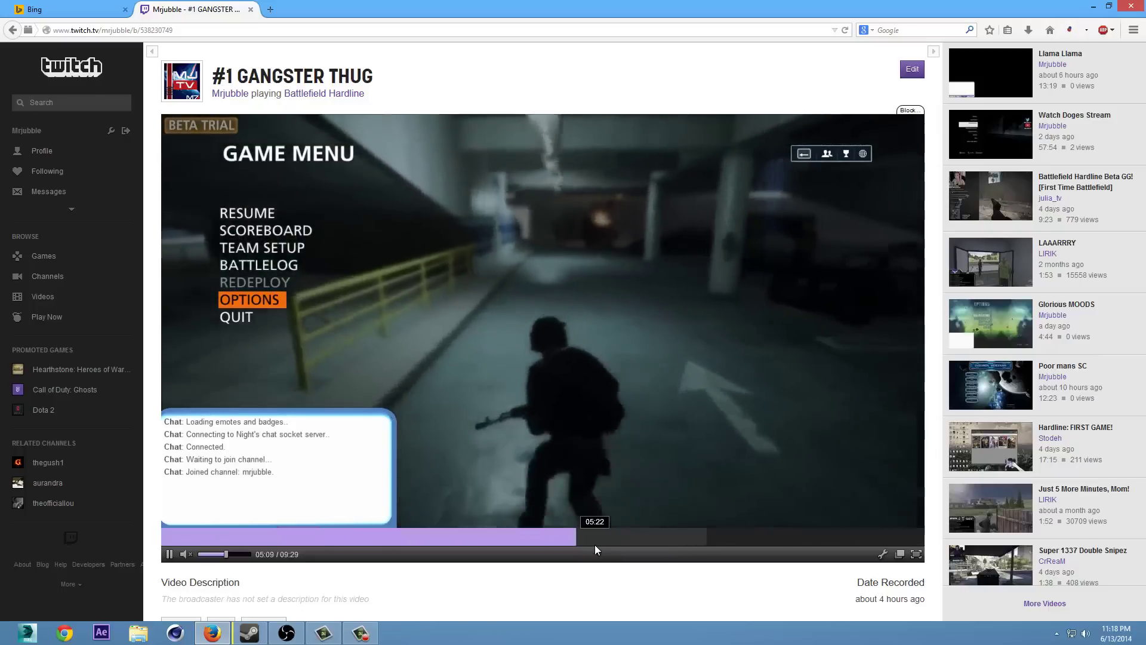
click(595, 544)
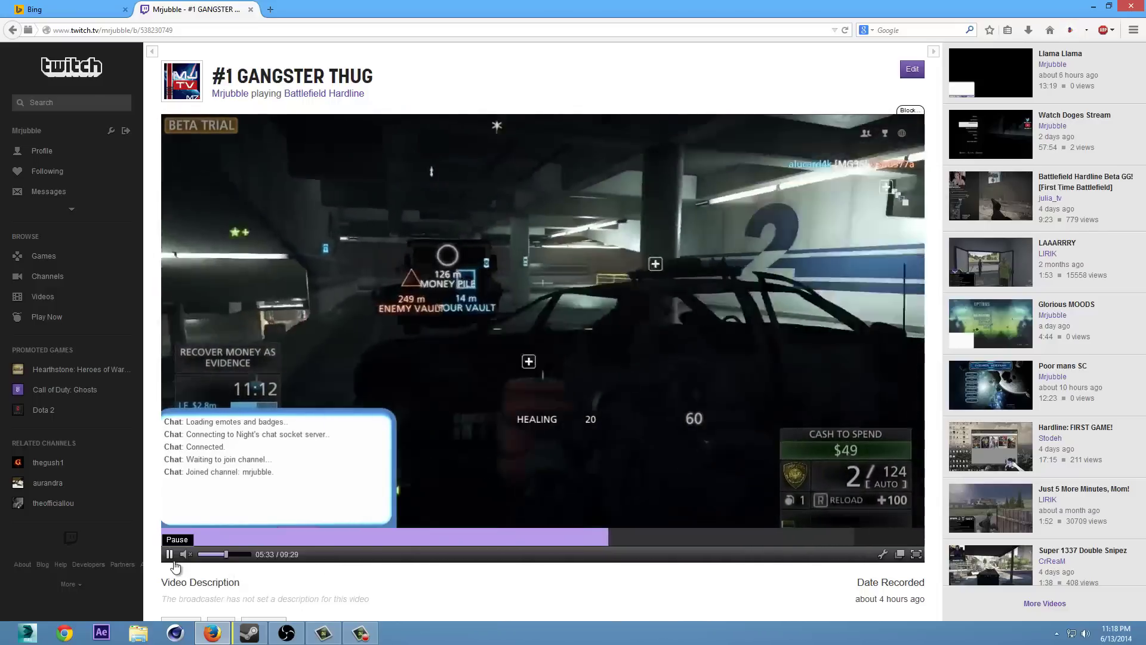
click(722, 427)
Minimize the browser and accept the Open Broadcaster Software settings to return to its main window.
click(1093, 6)
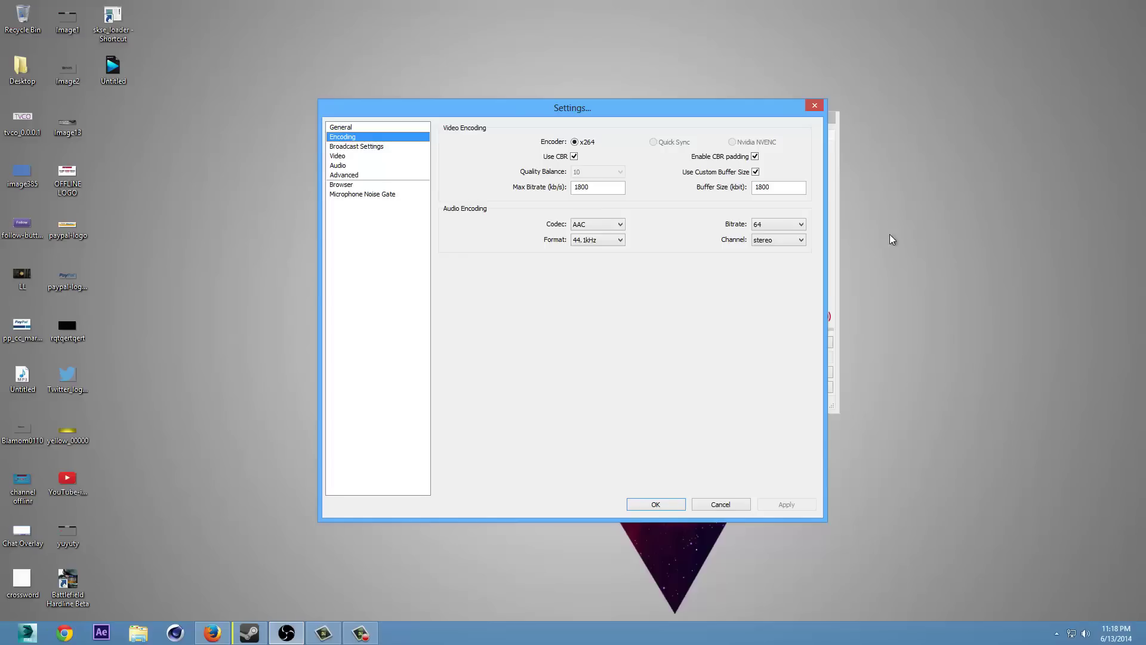
click(662, 505)
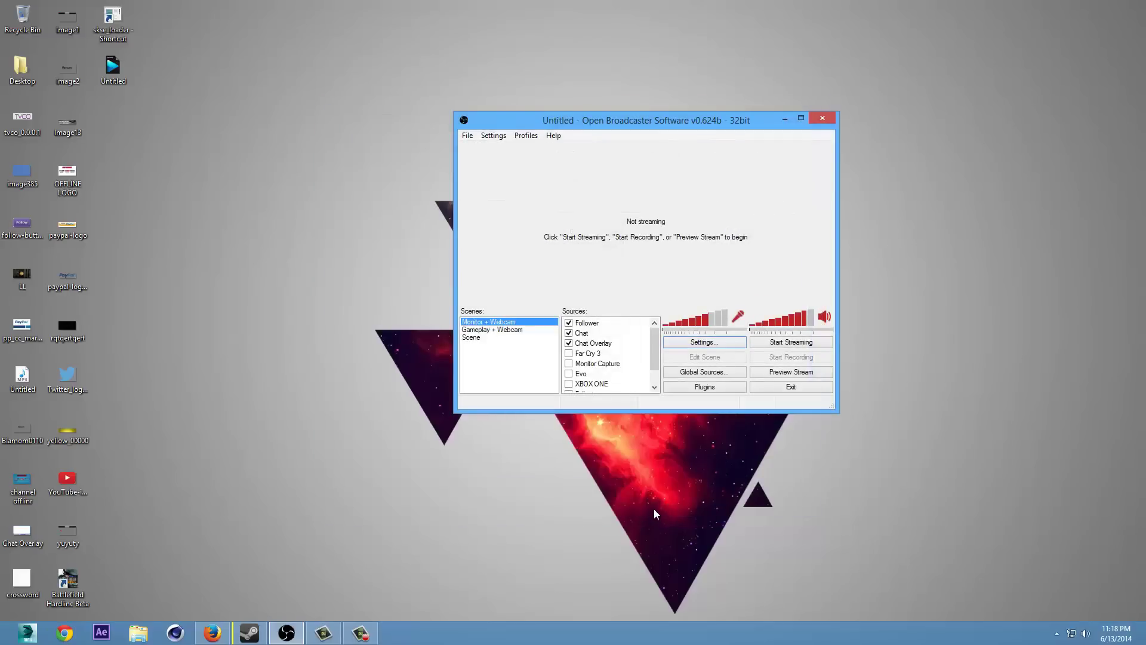